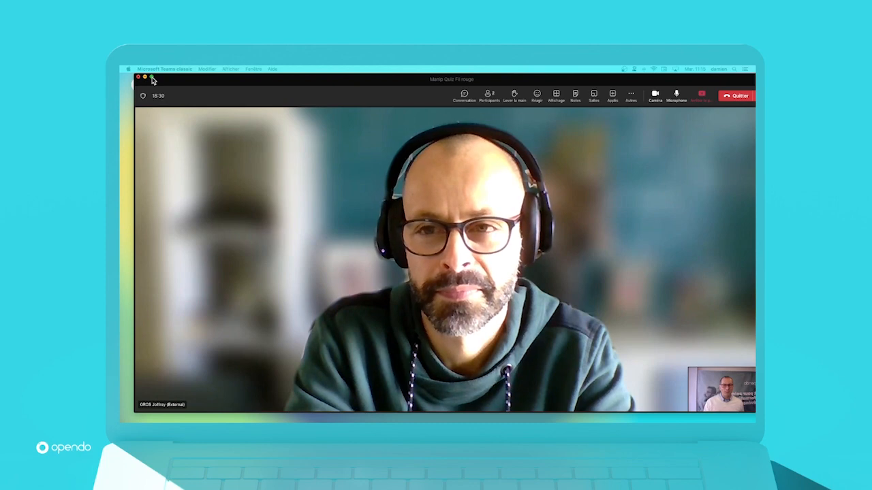
# Step: Minimize the Teams meeting window and open the session "Fil rouge : qui sera le vainqueur ?" in Opendo
pyautogui.click(151, 77)
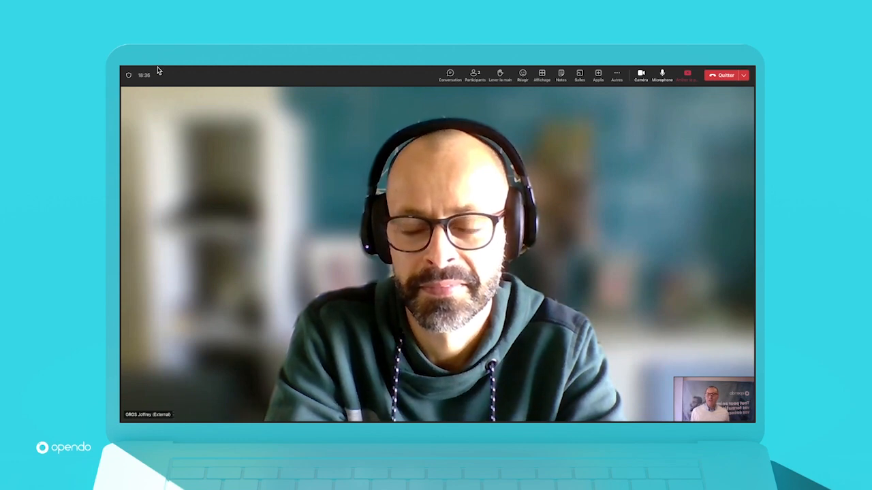
pyautogui.moveTo(151, 67)
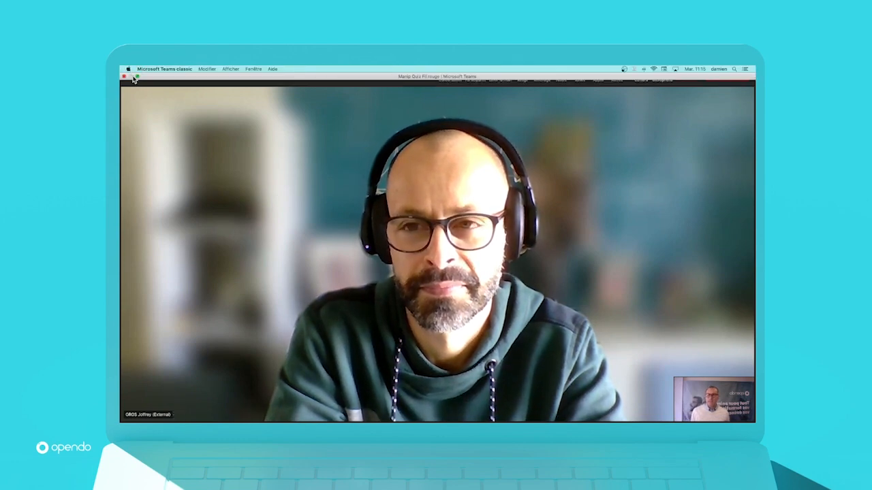
pyautogui.click(137, 77)
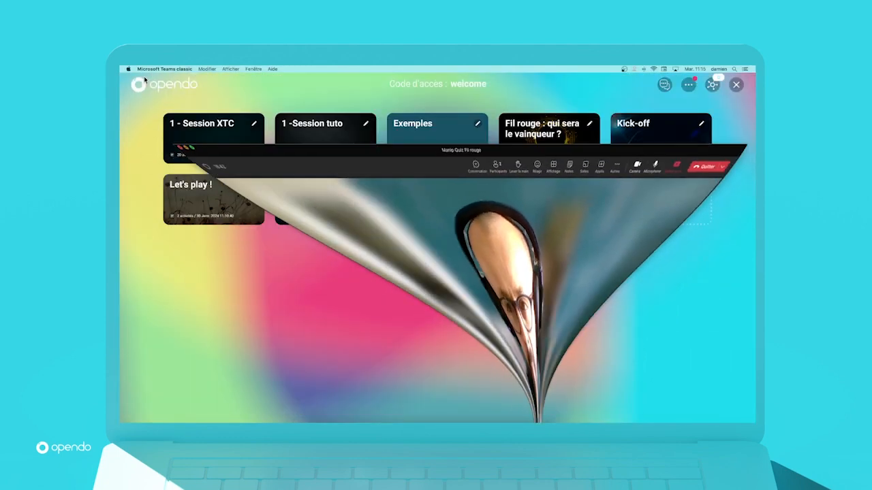
pyautogui.moveTo(545, 151)
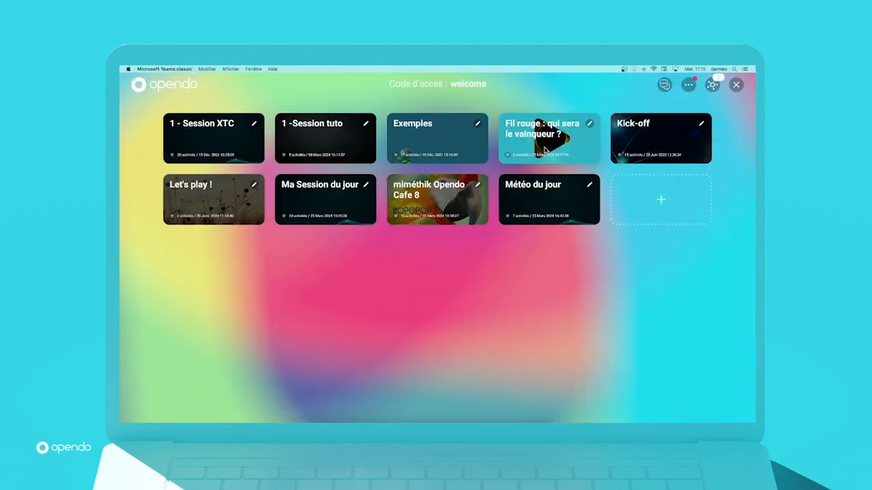
pyautogui.click(548, 145)
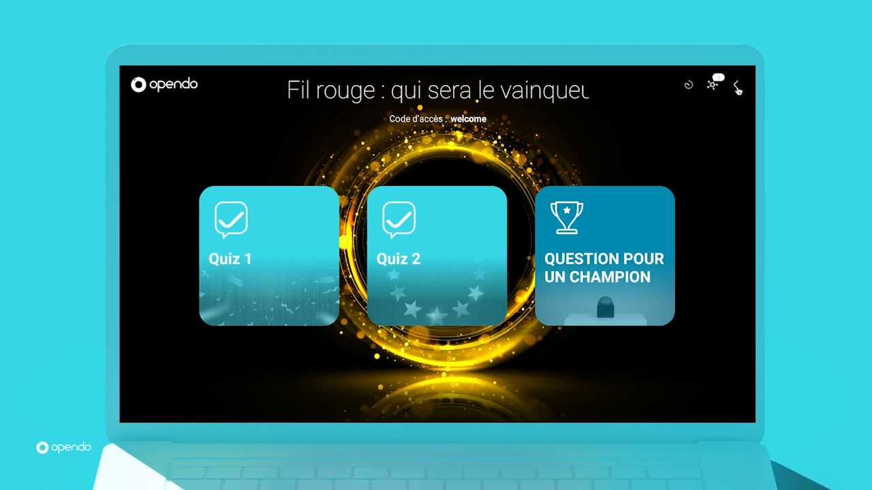
# Step: Leave the "Fil rouge" session and open the participants' results
pyautogui.click(737, 88)
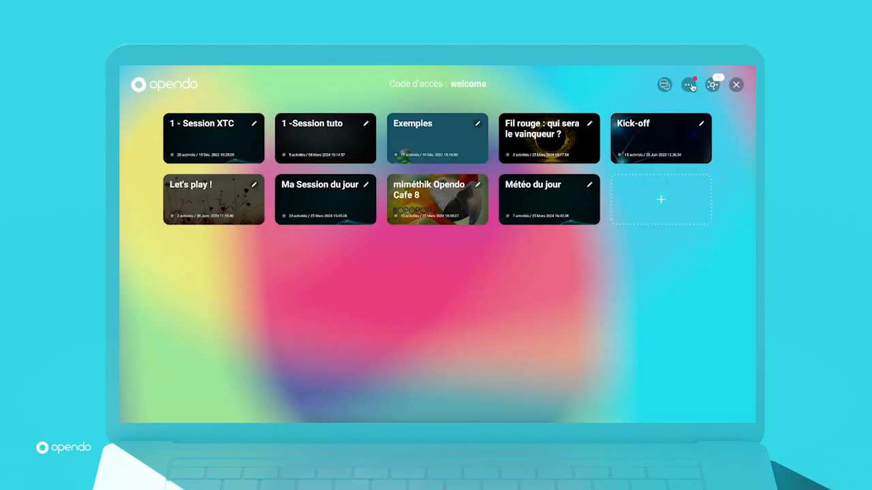
pyautogui.click(690, 85)
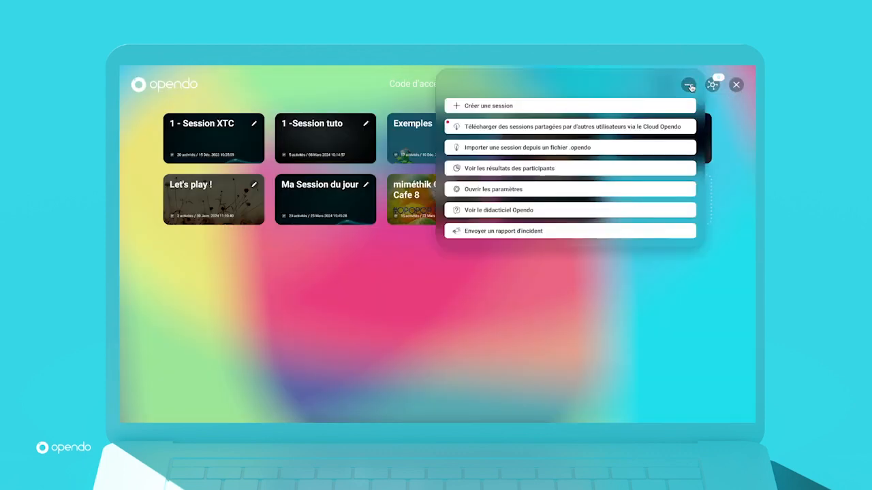
pyautogui.click(506, 166)
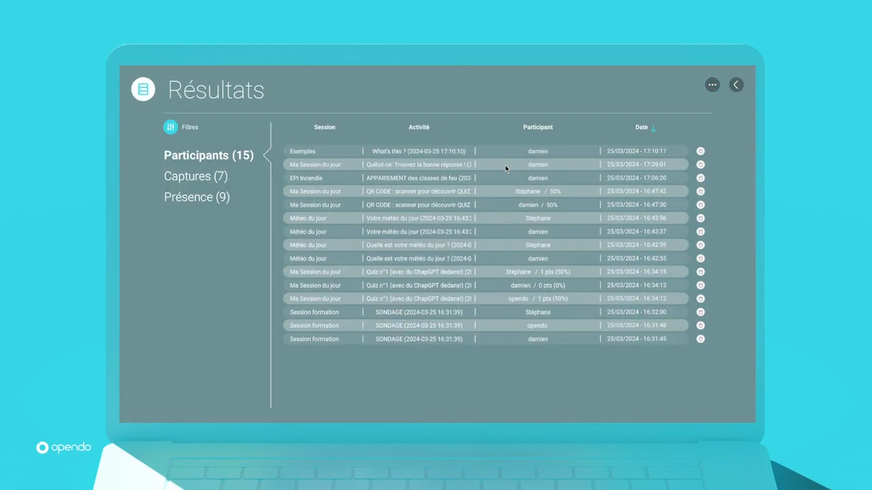
# Step: Filter the participants' results to the activity "Quiz n°1 (avec du ChapGPT dedans!)" only, and look over the available export options
pyautogui.click(172, 129)
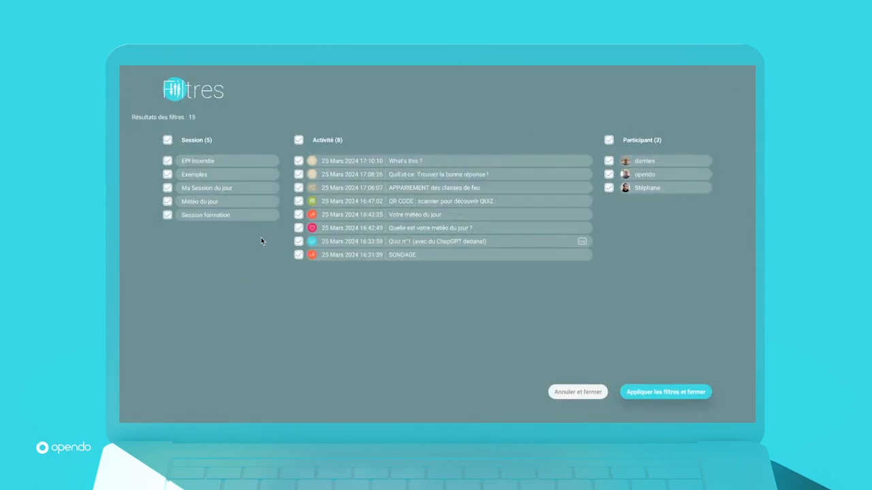
pyautogui.click(298, 141)
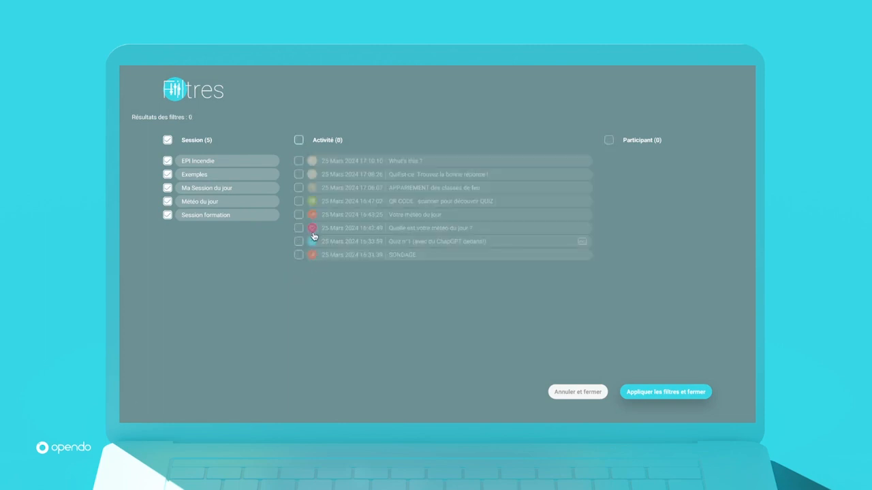
pyautogui.click(299, 242)
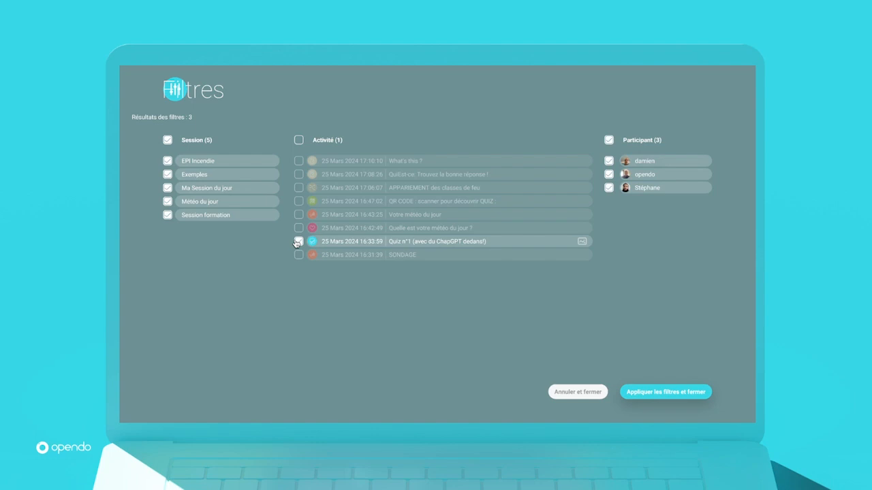
pyautogui.click(633, 395)
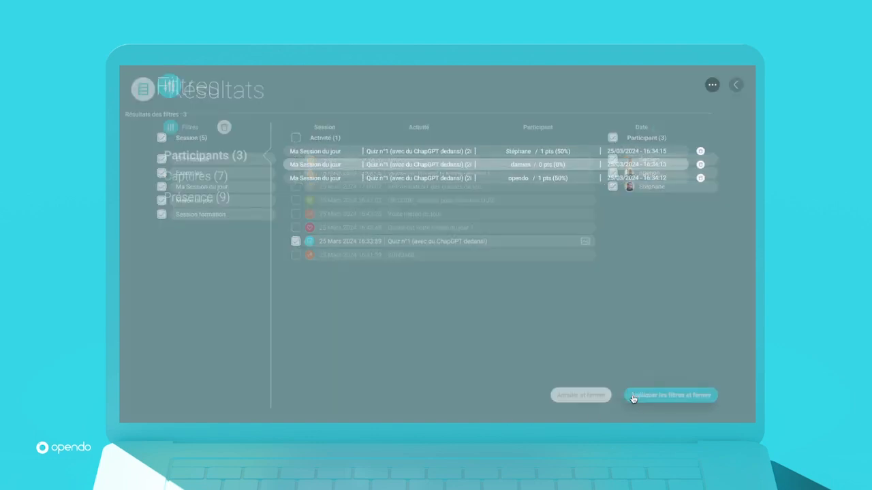
pyautogui.click(710, 86)
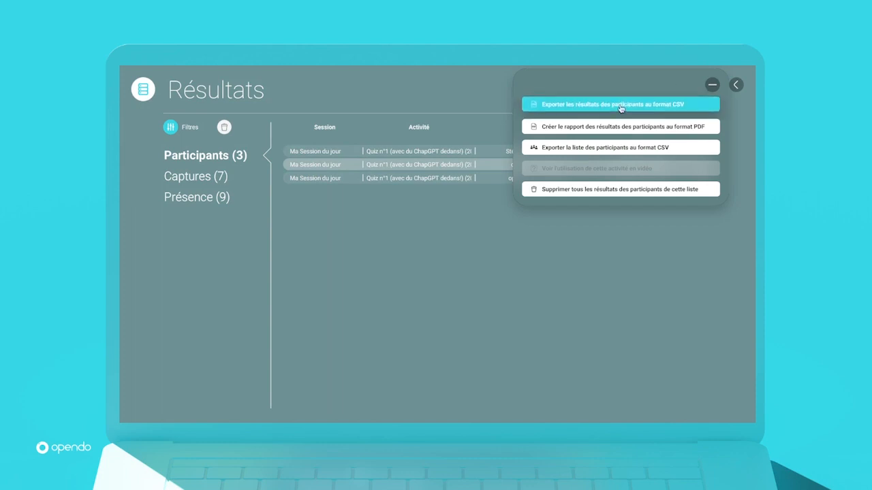
pyautogui.click(713, 86)
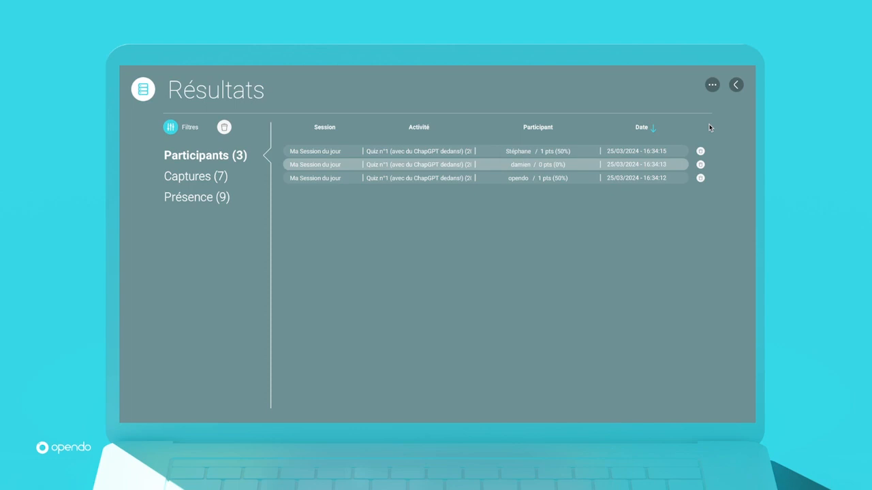
# Step: Switch to Excel and enlarge the Classement Opendo(1) workbook window to fill the screen
pyautogui.press('super+Tab')
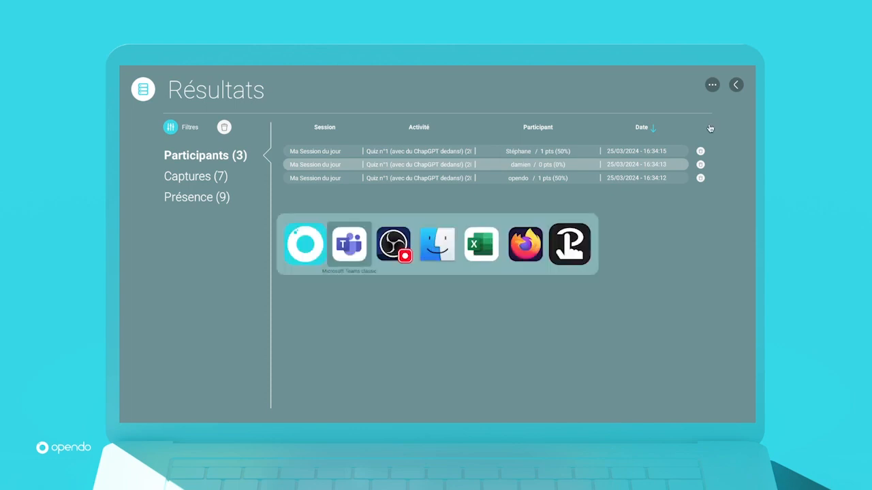
pyautogui.press('super+Tab')
pyautogui.press('super+Tab')
pyautogui.press('super+Tab')
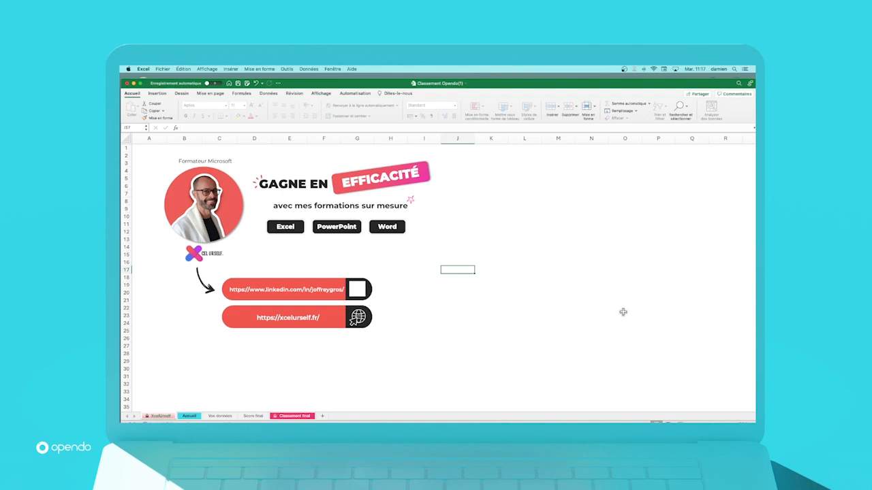
pyautogui.click(517, 215)
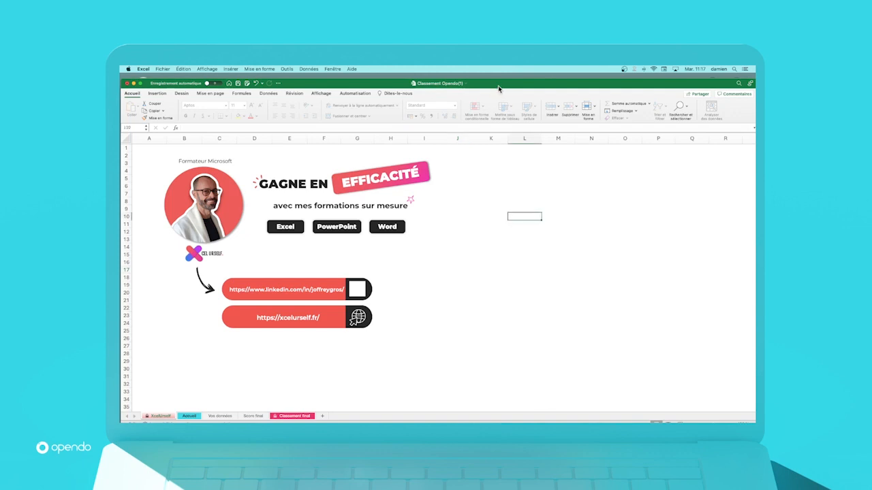
pyautogui.doubleClick(499, 85)
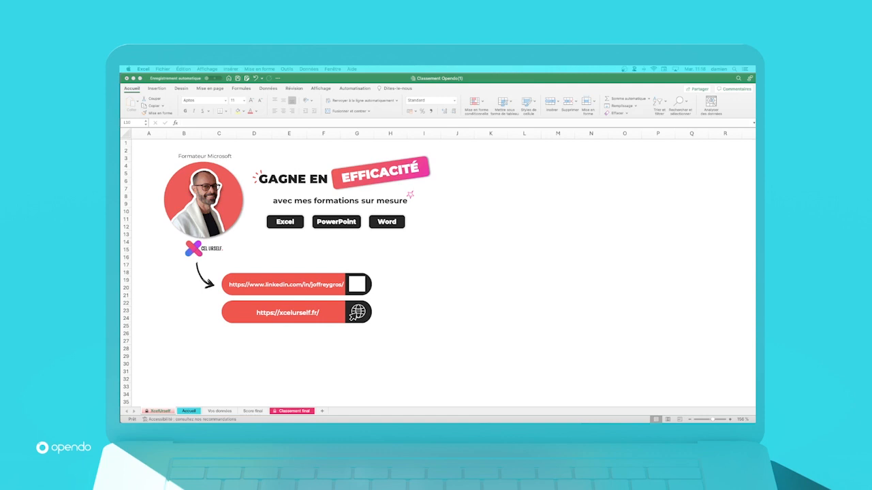
# Step: Bring up the exportQuizFilRouge workbook to examine the exported quiz results, and return to the Classement Opendo(1) workbook
pyautogui.click(333, 69)
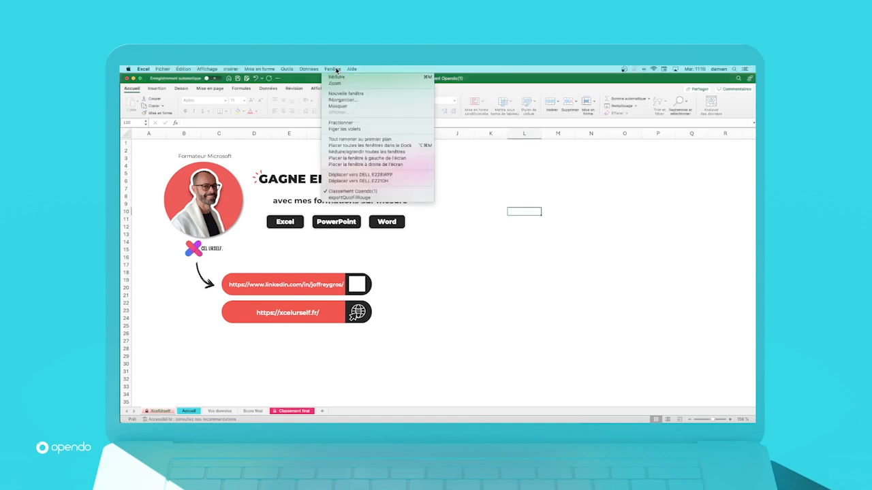
pyautogui.click(348, 198)
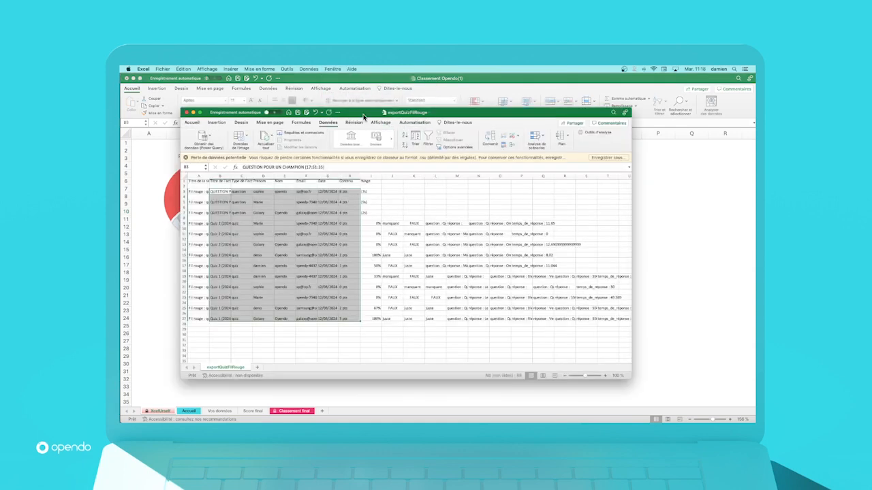
pyautogui.click(186, 158)
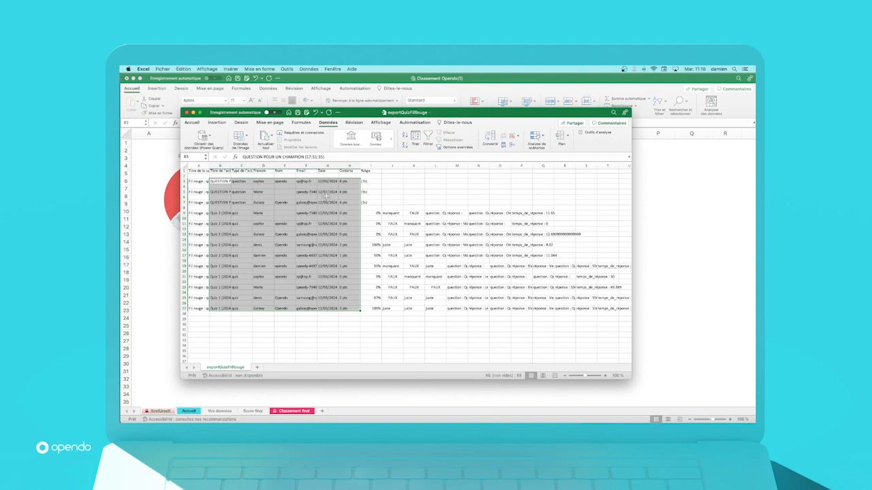
pyautogui.click(366, 340)
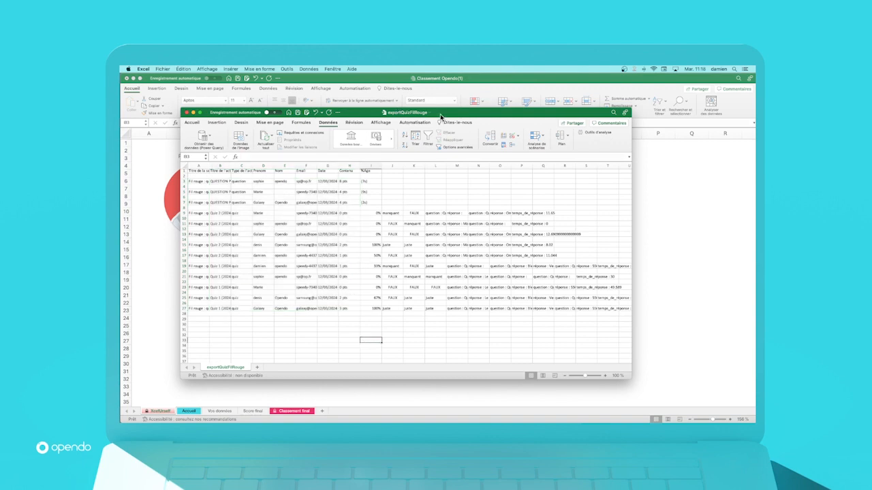
pyautogui.moveTo(441, 115); pyautogui.dragTo(539, 108)
pyautogui.click(408, 86)
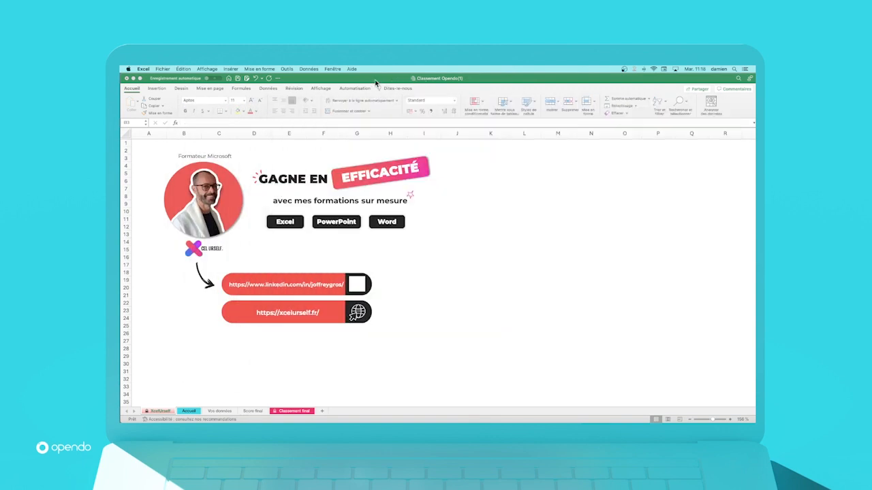
# Step: Open the Accueil sheet and follow the ÉTAPE #1 link to the Vos données sheet
pyautogui.click(189, 412)
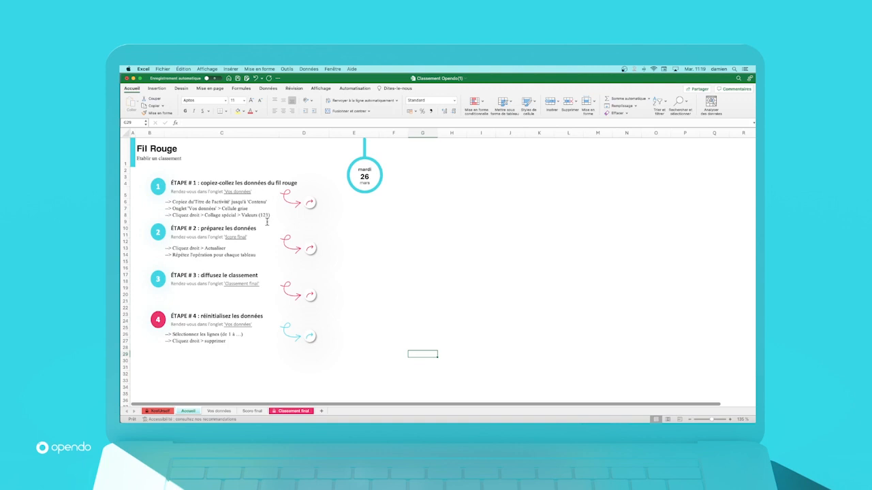
pyautogui.click(311, 205)
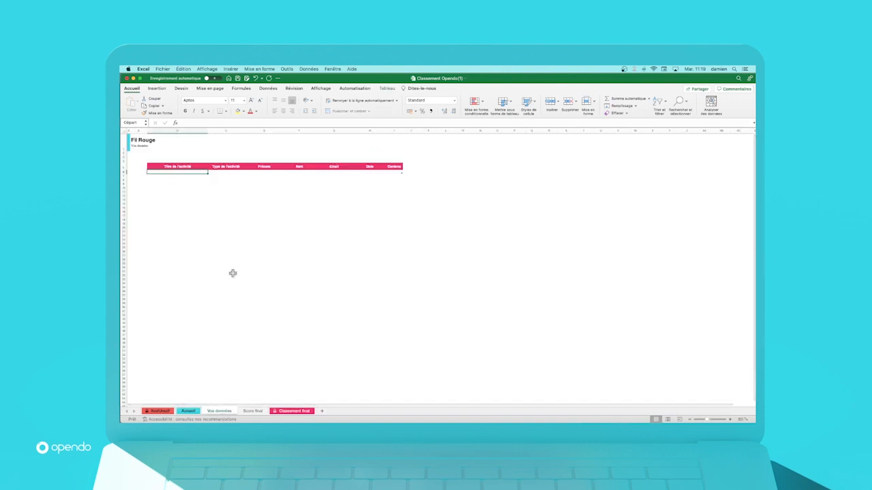
pyautogui.press('super+Tab')
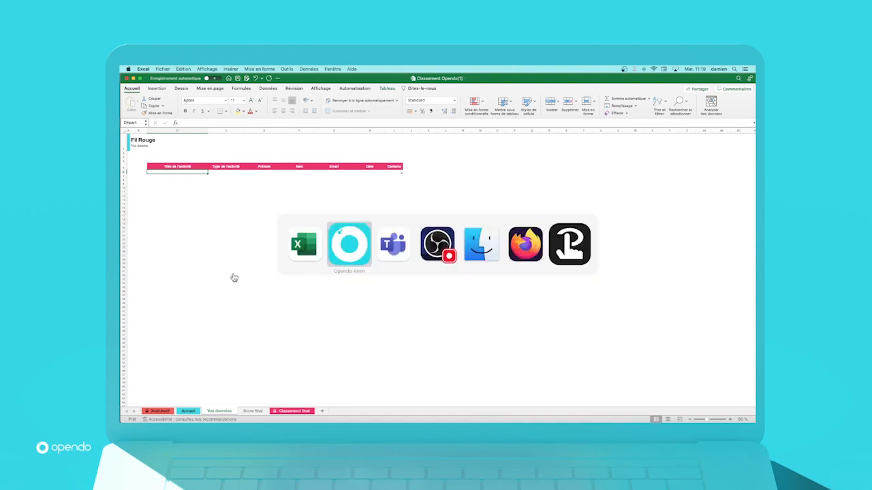
pyautogui.press('super+shift+Tab')
# Step: Copy the range B3:H27 from the exportQuizFilRouge workbook and paste it into the first empty row of the Vos données table
pyautogui.click(333, 69)
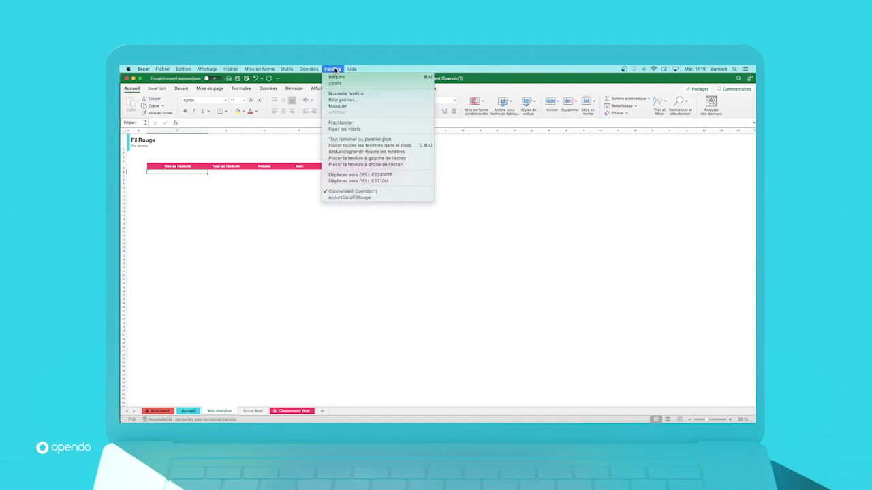
pyautogui.click(335, 197)
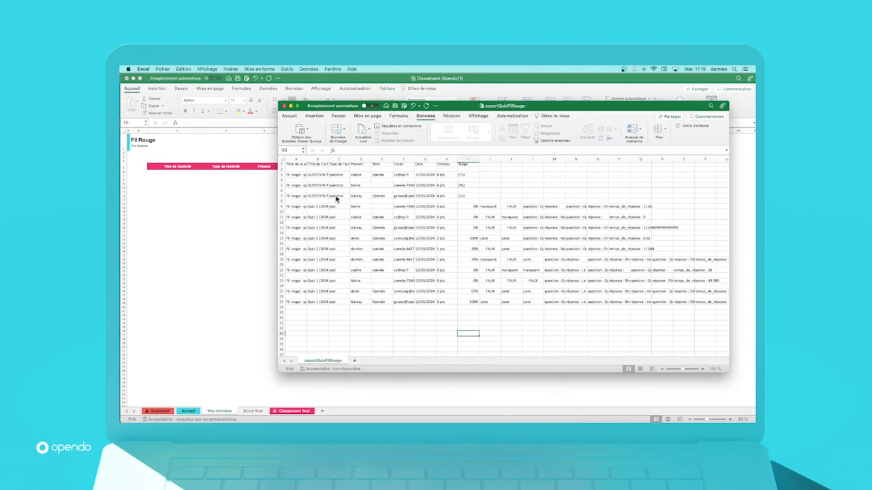
pyautogui.click(315, 176)
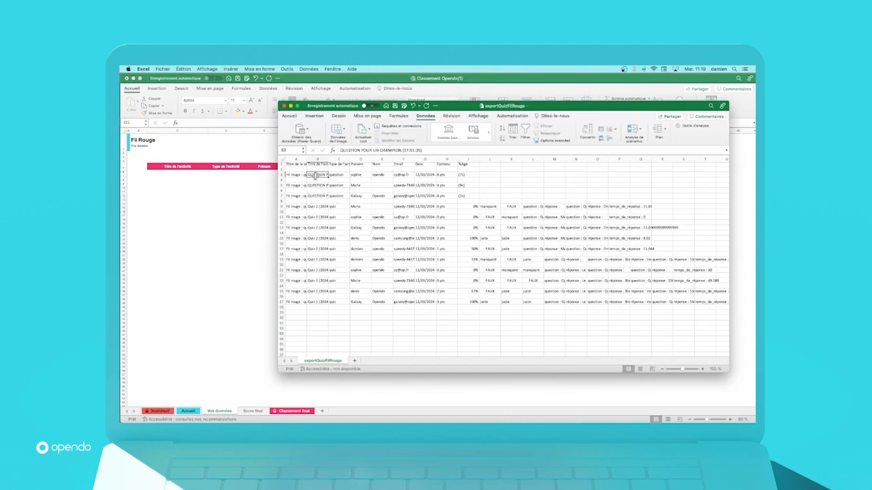
pyautogui.keyDown('shift'); pyautogui.click(448, 302); pyautogui.keyUp('shift')
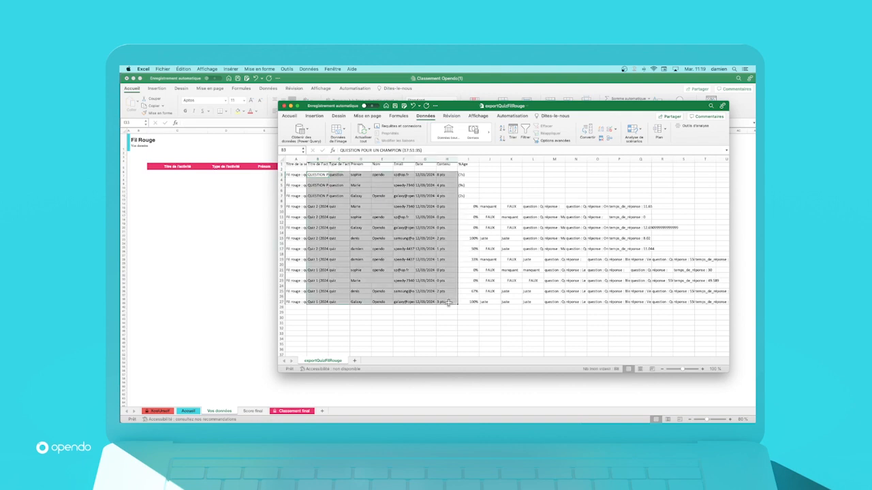
pyautogui.press('super+c')
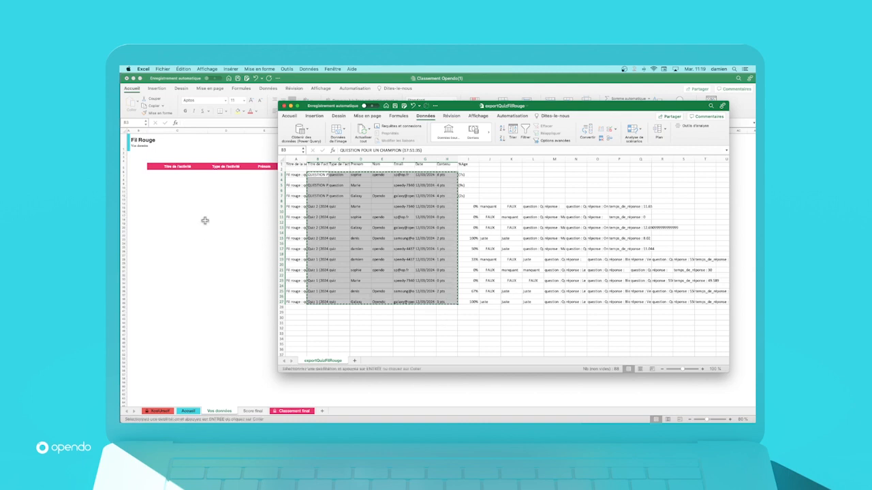
pyautogui.click(170, 176)
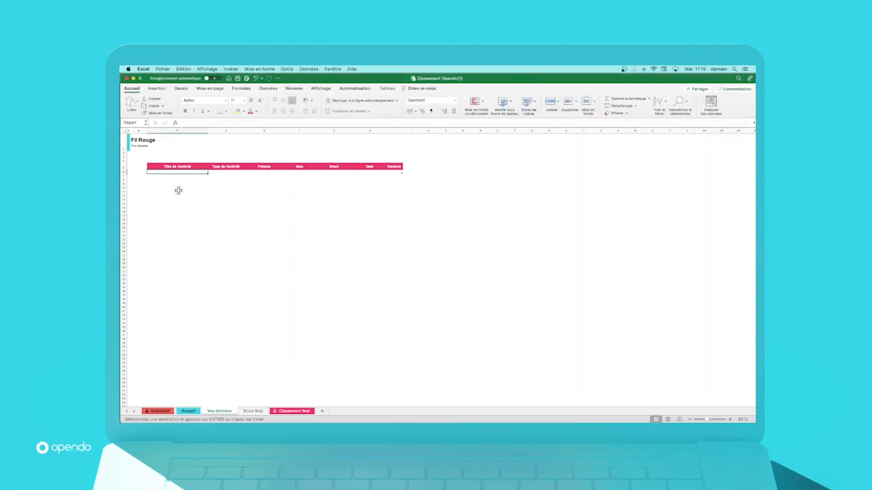
pyautogui.press('super+v')
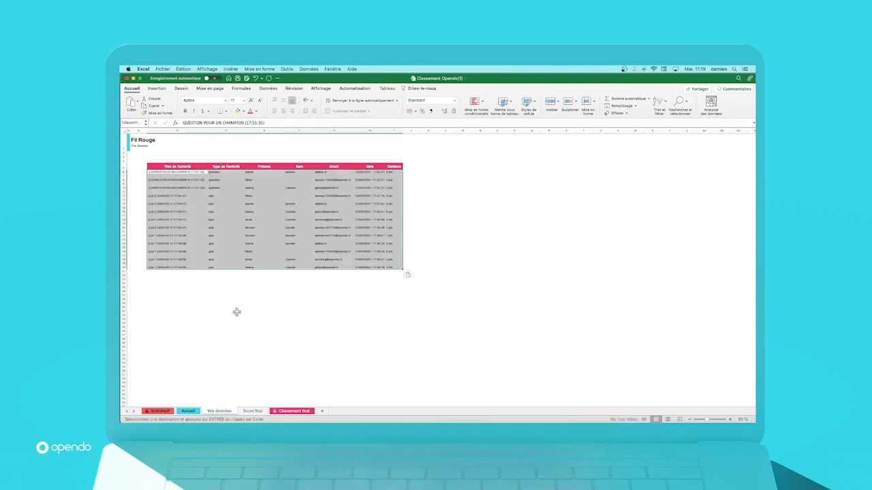
# Step: From the Accueil sheet, follow the ÉTAPE #2 link to Score final and refresh the activity results table starting in A1
pyautogui.click(188, 411)
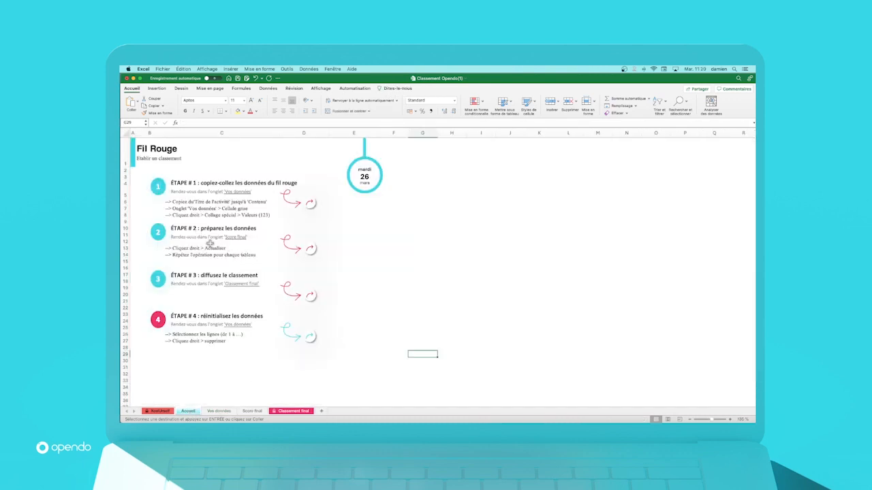
pyautogui.click(308, 254)
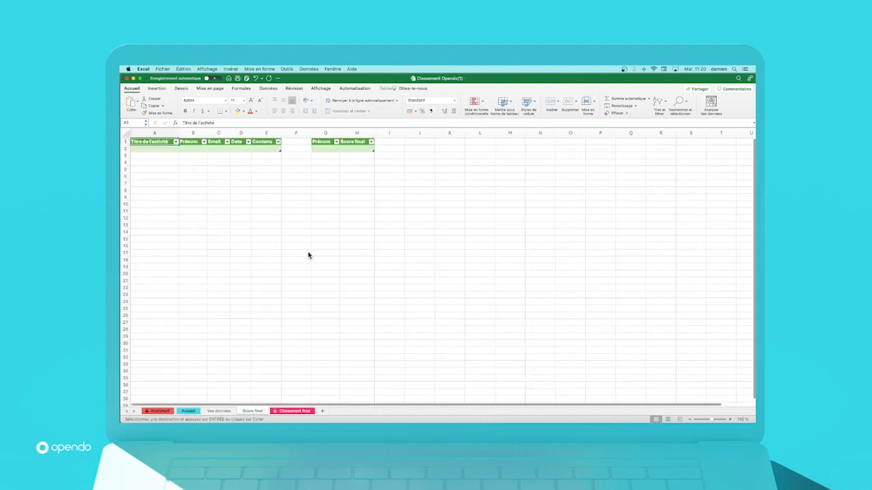
pyautogui.click(150, 150)
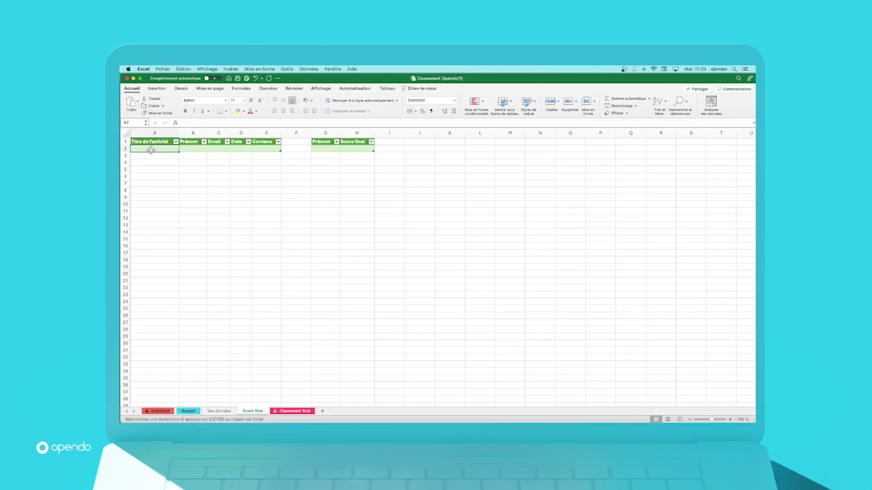
pyautogui.rightClick(152, 152)
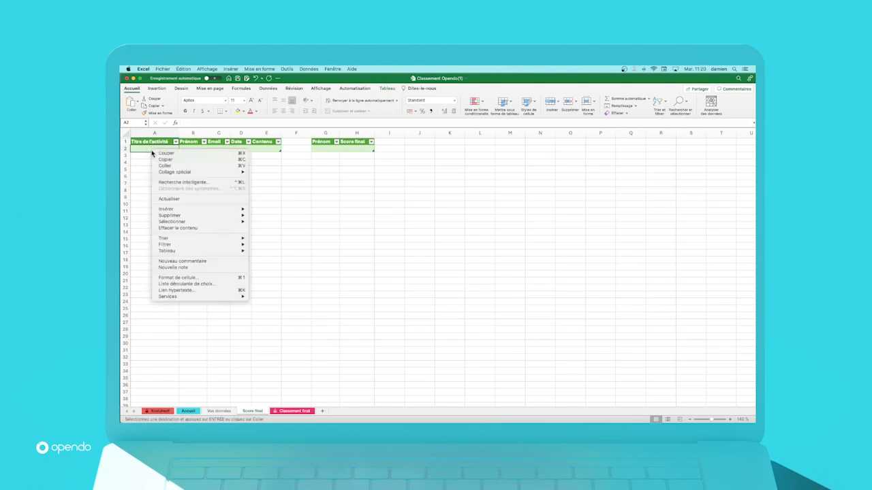
pyautogui.moveTo(170, 211)
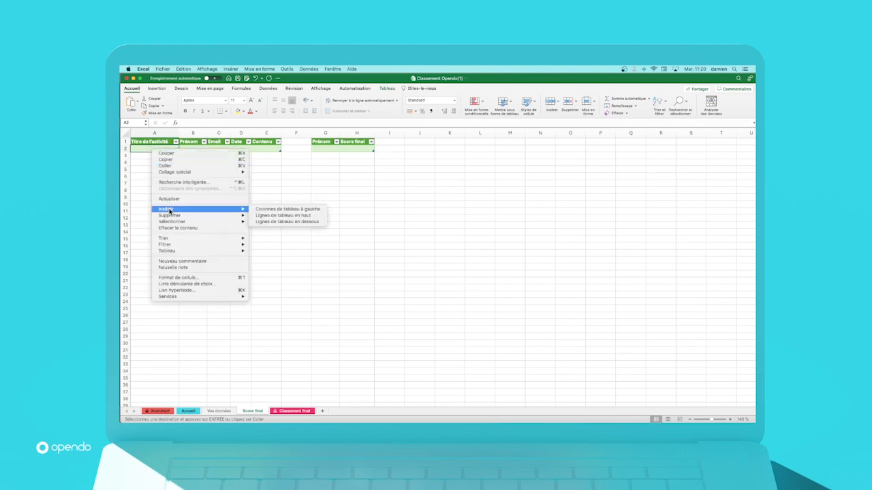
pyautogui.click(188, 204)
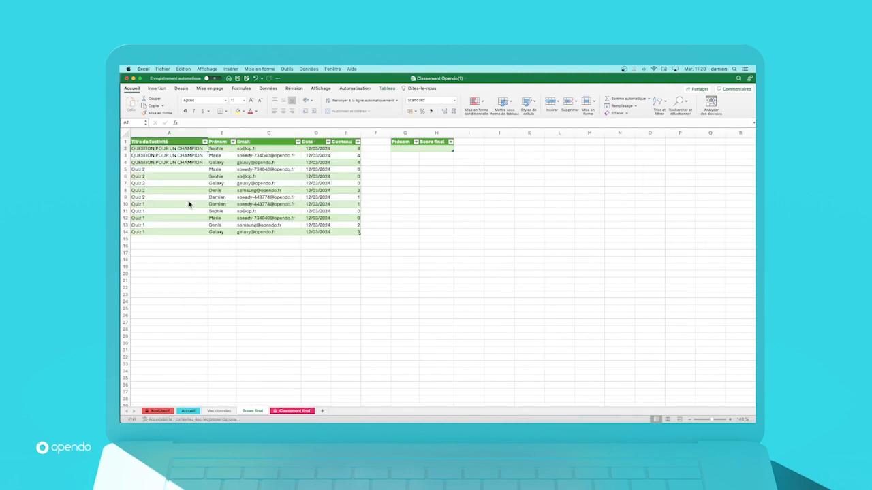
# Step: Refresh the Prénom and Score final table on the Score final sheet
pyautogui.click(404, 149)
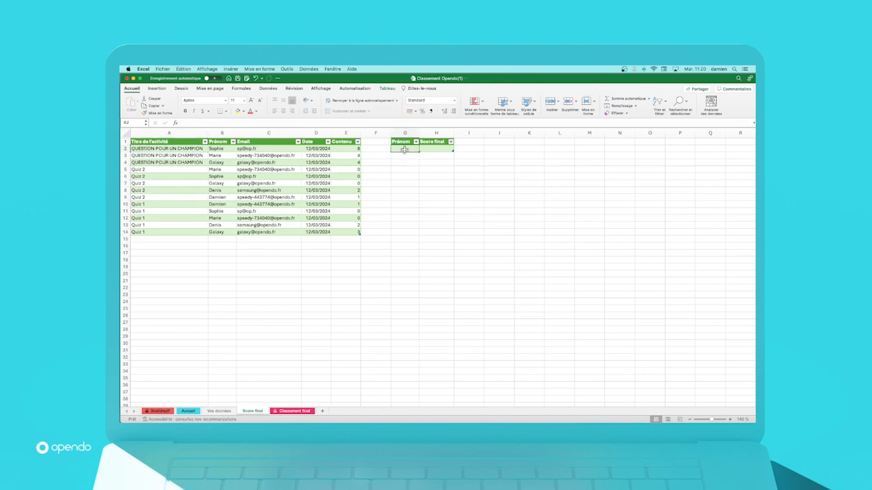
pyautogui.rightClick(404, 149)
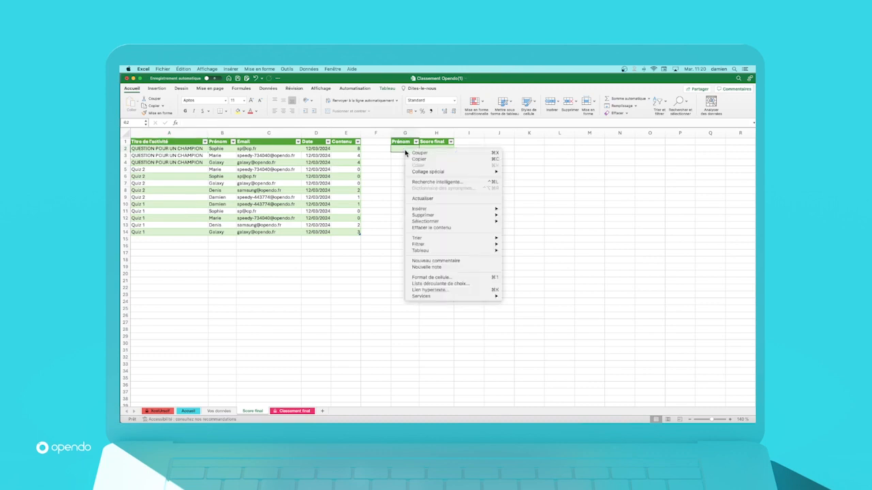
pyautogui.click(422, 199)
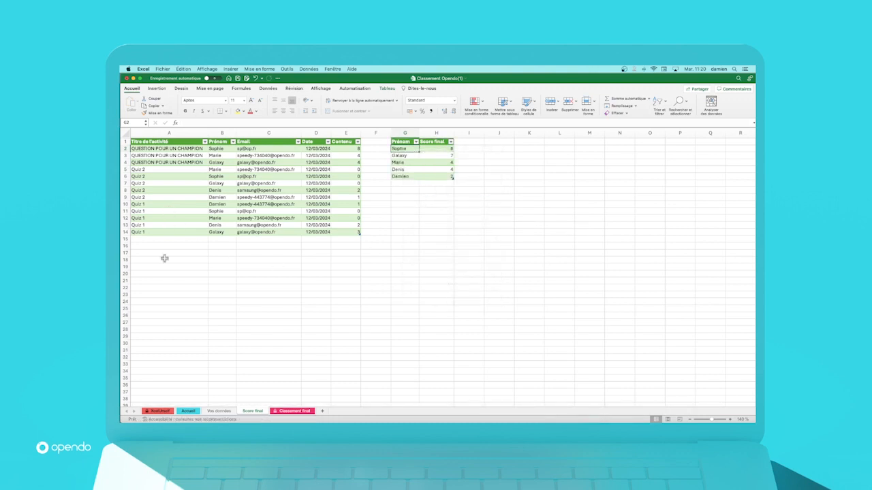
# Step: Compare the Vos données and Score final sheets, and follow the ÉTAPE #3 link on Accueil to the Classement final sheet
pyautogui.click(211, 412)
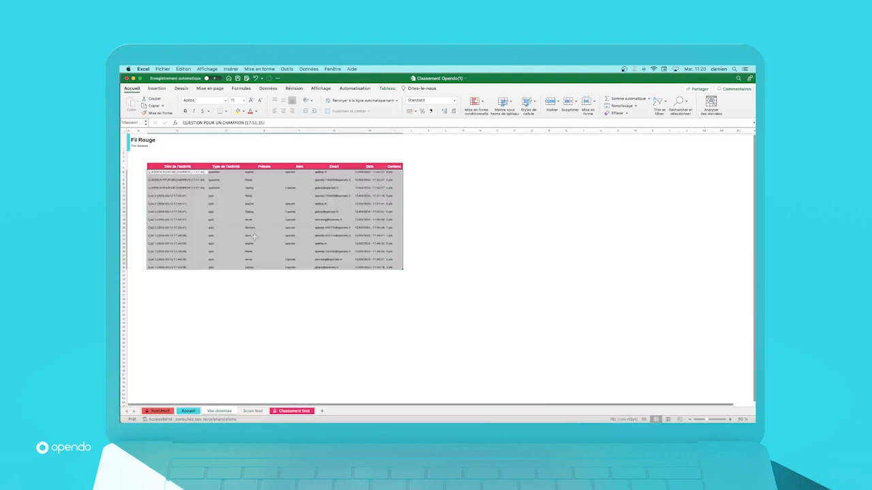
pyautogui.click(253, 411)
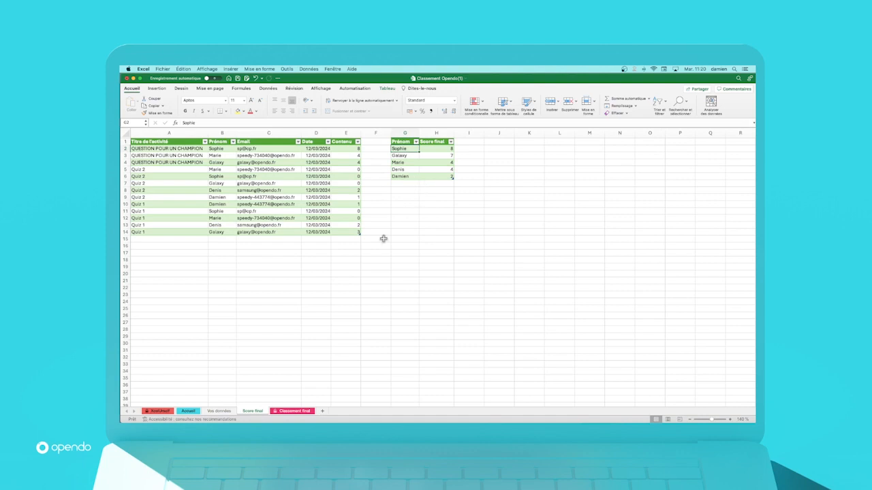
pyautogui.click(188, 411)
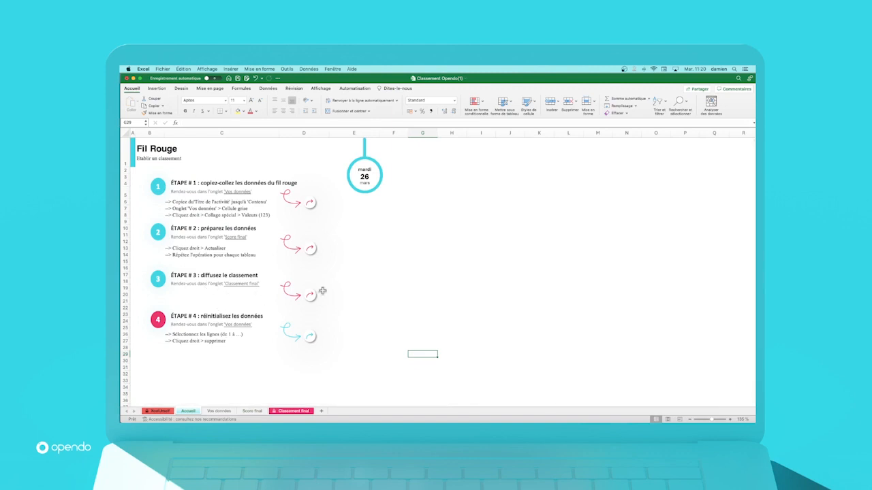
pyautogui.click(311, 296)
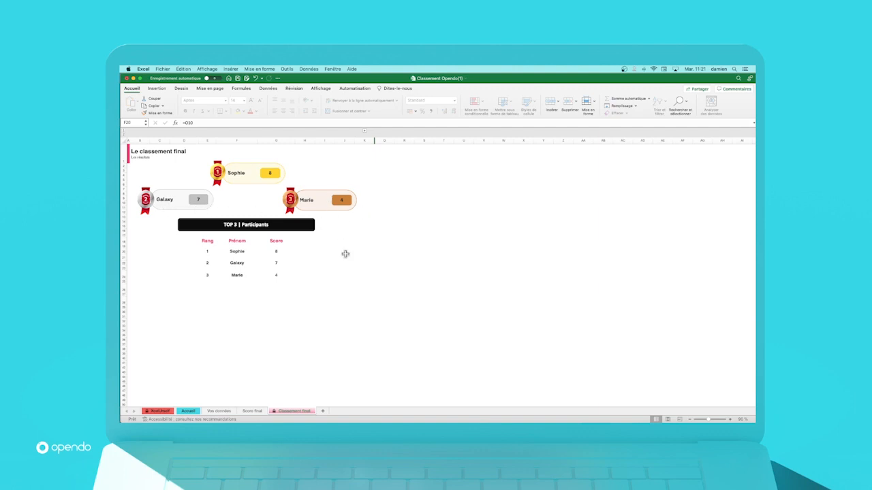
# Step: Revisit the Accueil and Score final sheets, and return to Classement final to examine the top 3 participants
pyautogui.click(187, 411)
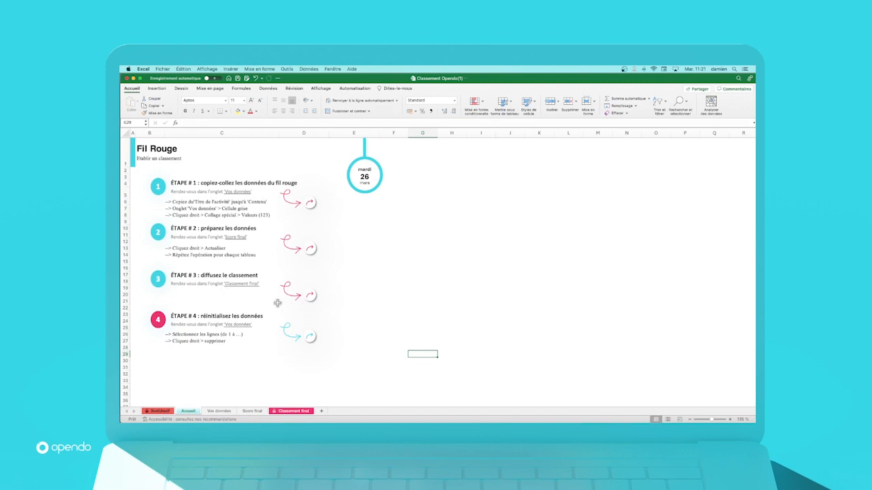
pyautogui.click(256, 411)
pyautogui.click(289, 411)
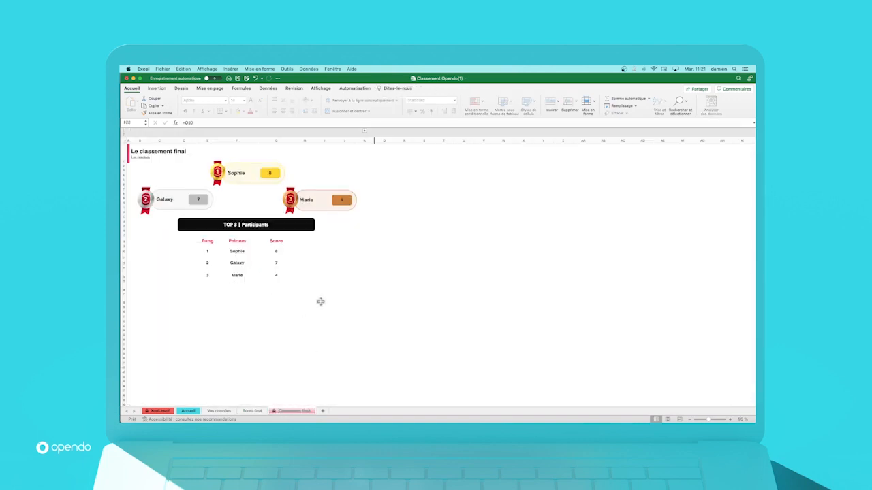
# Step: Follow the ÉTAPE #4 link on Accueil to Vos données and delete all the data rows below the table header
pyautogui.click(188, 411)
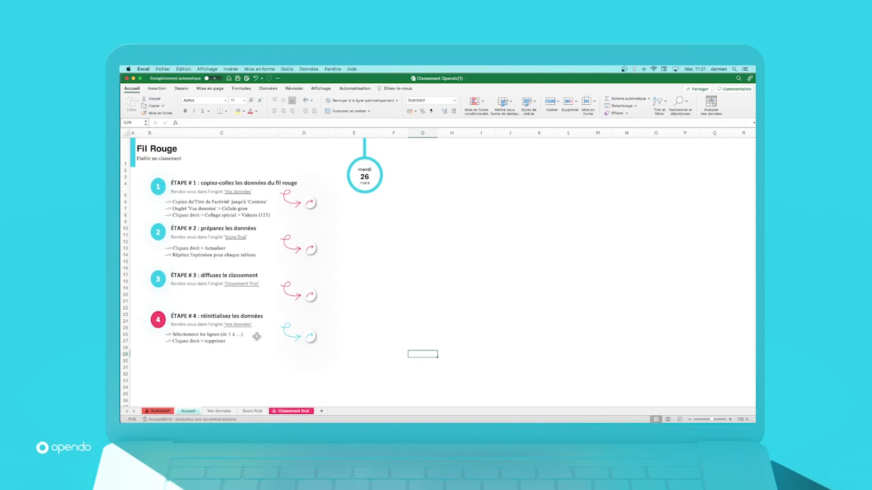
pyautogui.click(310, 339)
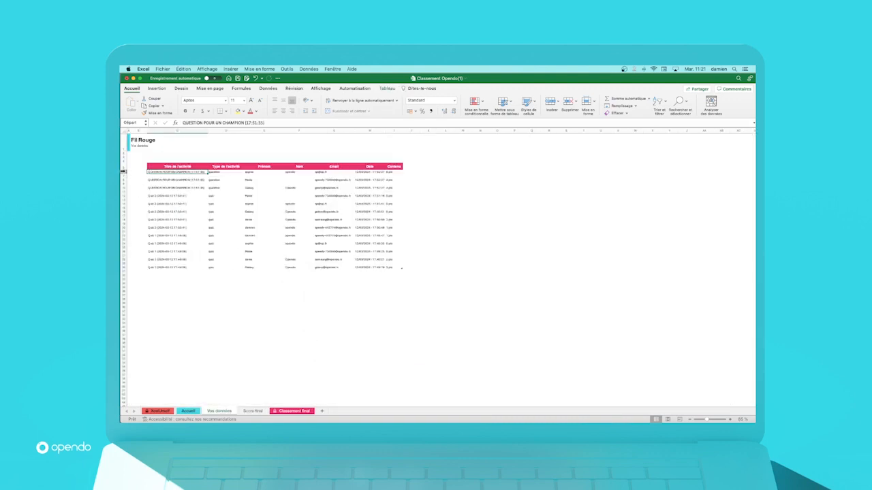
pyautogui.moveTo(123, 172); pyautogui.dragTo(122, 278)
pyautogui.rightClick(125, 236)
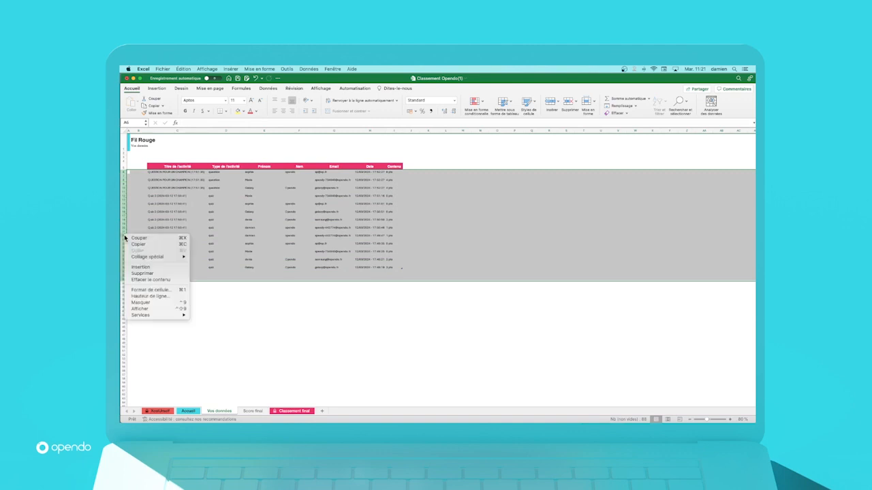
pyautogui.click(147, 280)
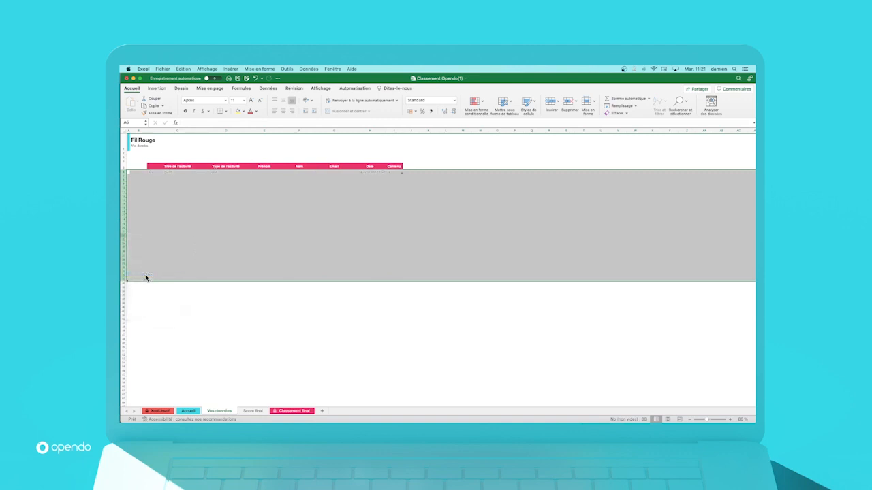
# Step: Refresh both the activity results table and the Prénom and Score final table on the Score final sheet to reset them
pyautogui.click(252, 411)
pyautogui.rightClick(212, 184)
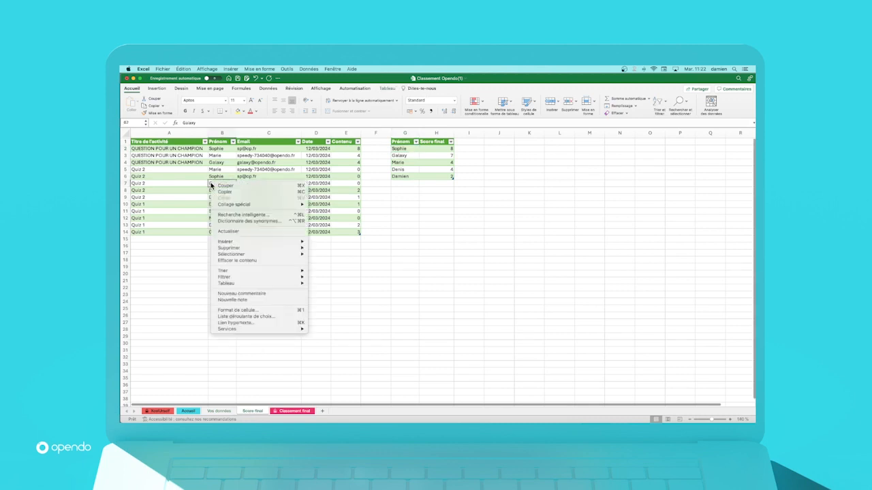
pyautogui.click(227, 232)
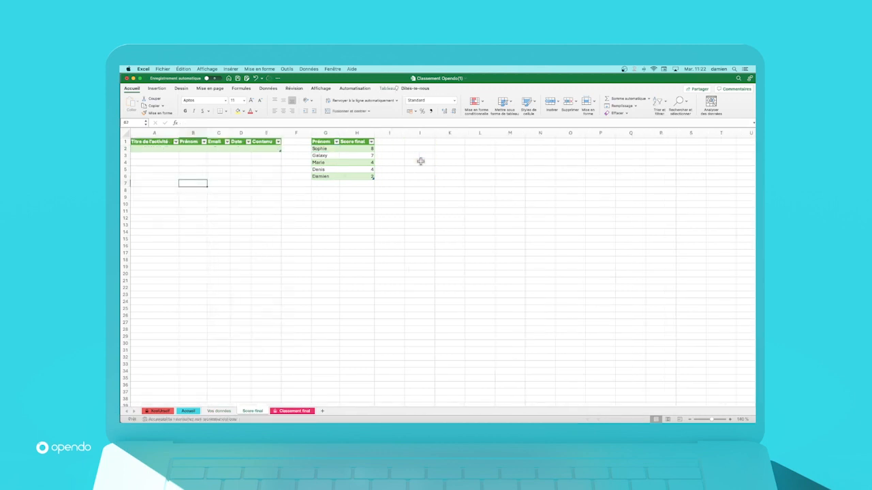
pyautogui.rightClick(346, 158)
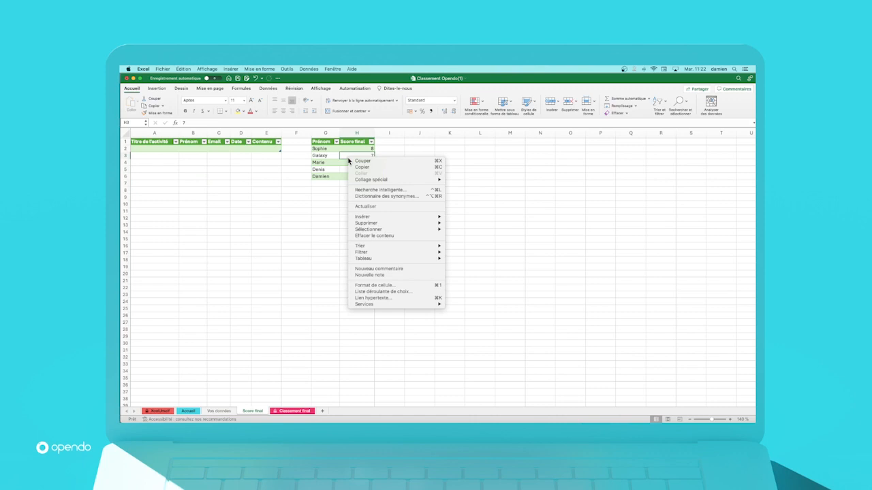
pyautogui.click(361, 207)
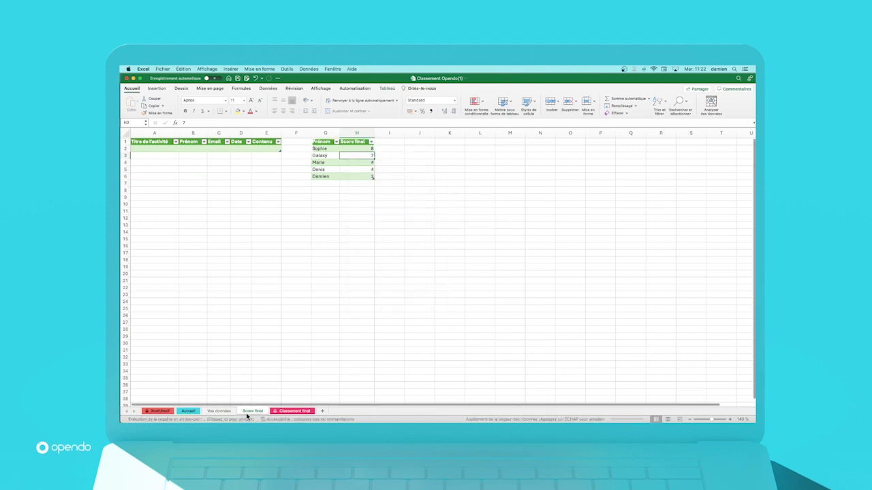
# Step: Check the reset podium on Classement final, and go through Accueil to view the XcelUrself sheet
pyautogui.click(286, 413)
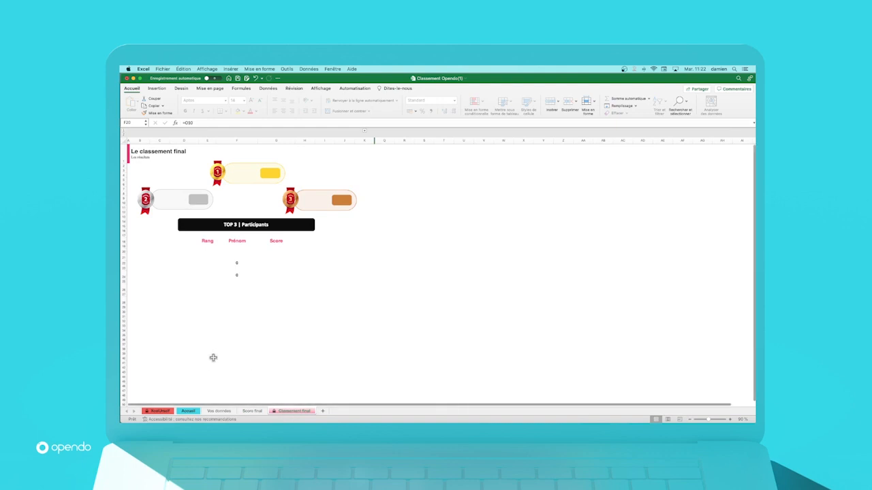
pyautogui.click(188, 411)
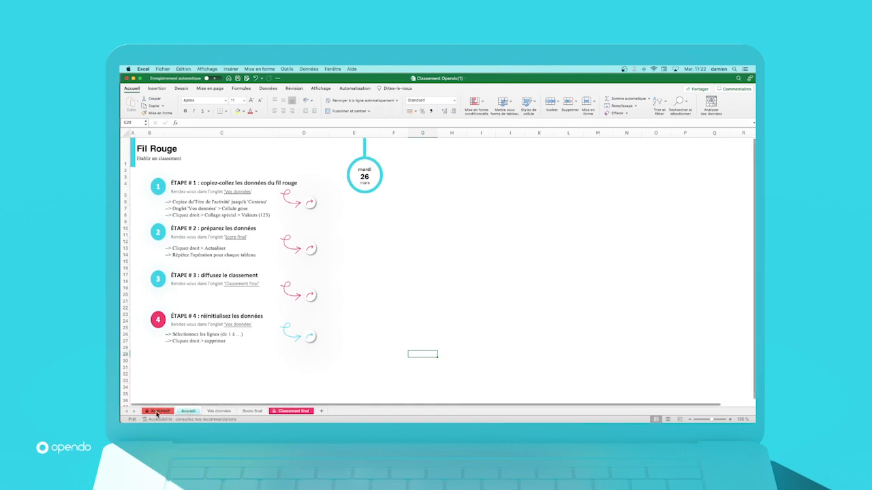
pyautogui.click(157, 412)
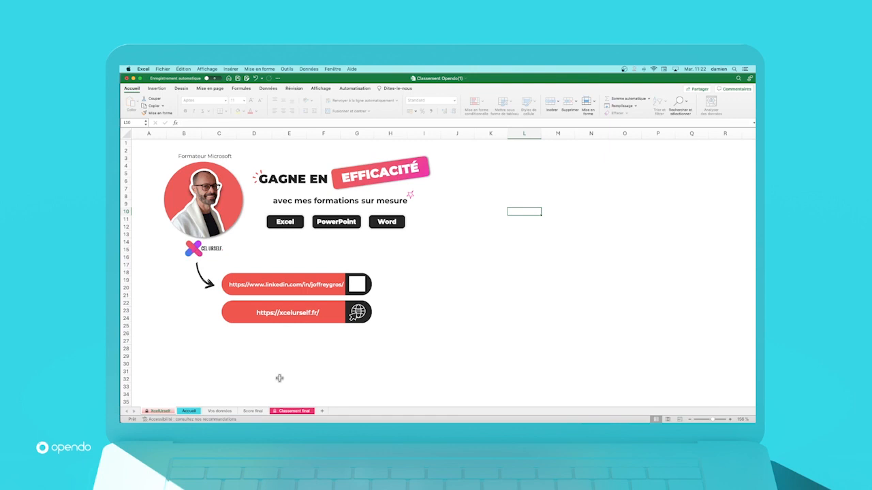
# Step: Switch to Opendo, leave the Résultats page, and view the activities of the session "Fil rouge : qui sera le vainqueur ?" before returning to the session list
pyautogui.press('super+Tab')
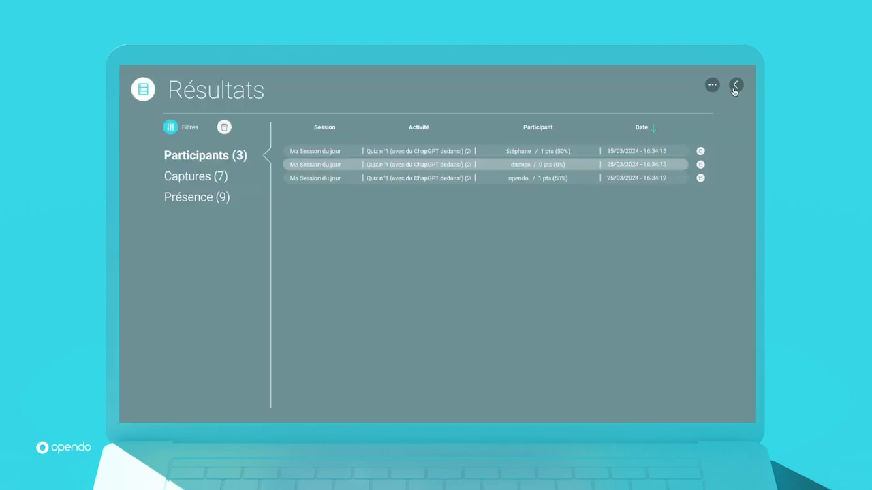
pyautogui.click(734, 87)
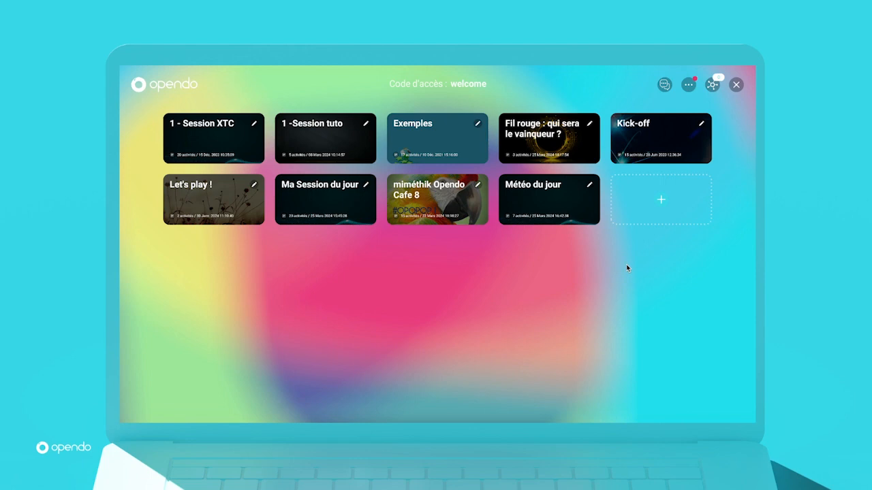
pyautogui.click(589, 124)
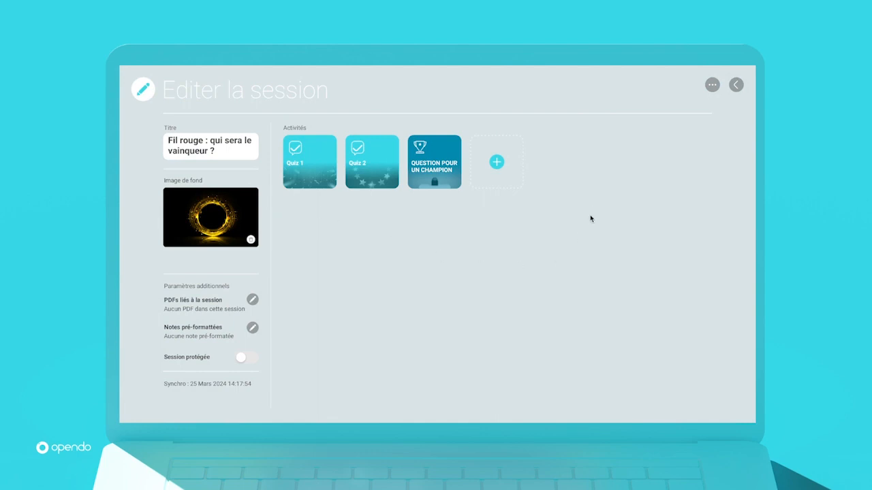
pyautogui.click(736, 85)
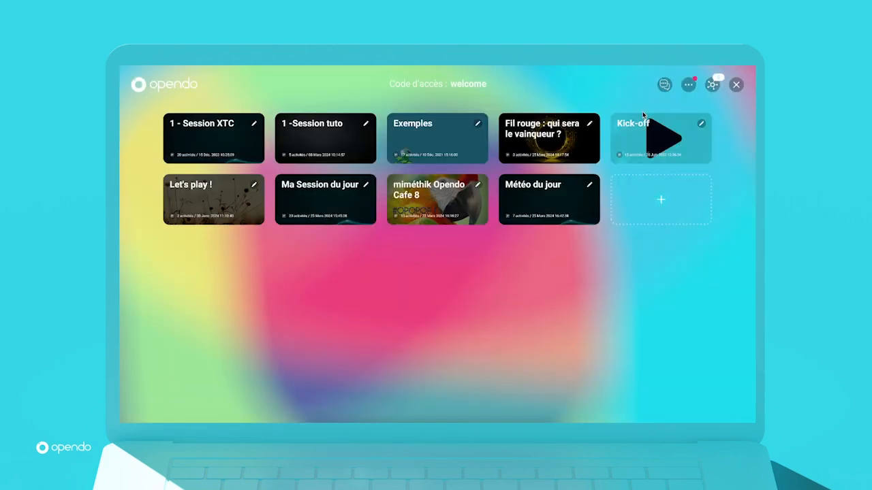
# Step: View the existing content offered for creating a new session, and exit without creating one
pyautogui.click(661, 199)
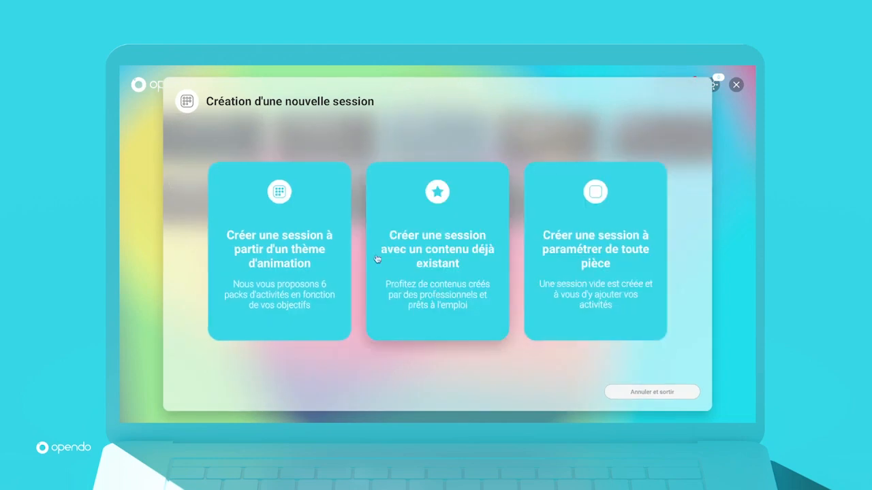
pyautogui.click(454, 242)
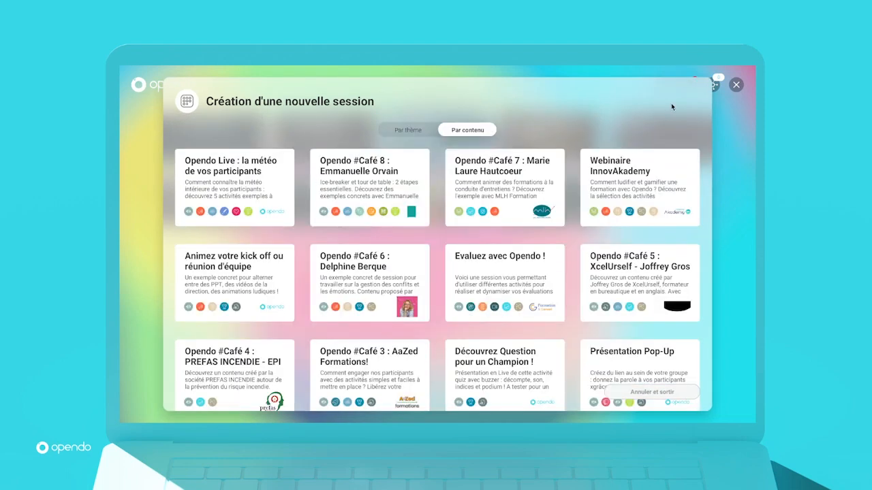
pyautogui.click(650, 393)
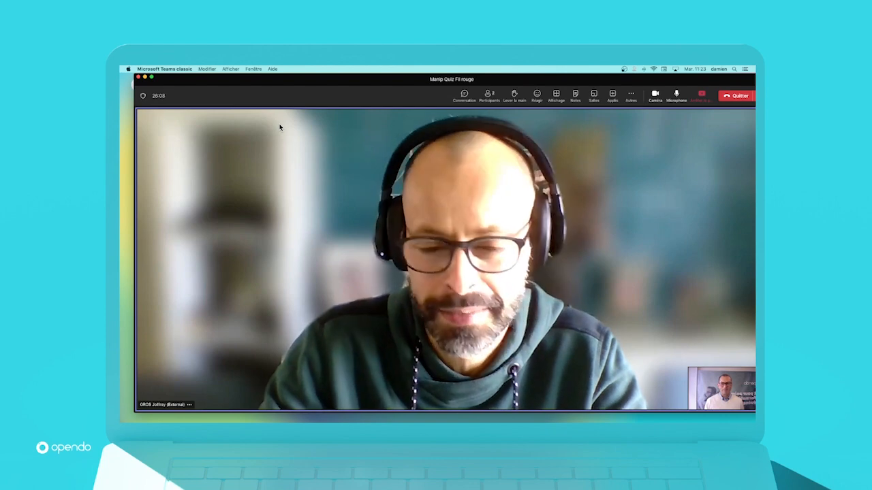
# Step: Switch to the Microsoft Teams meeting "Manip Quiz Fil rouge" and make its window full screen
pyautogui.click(152, 77)
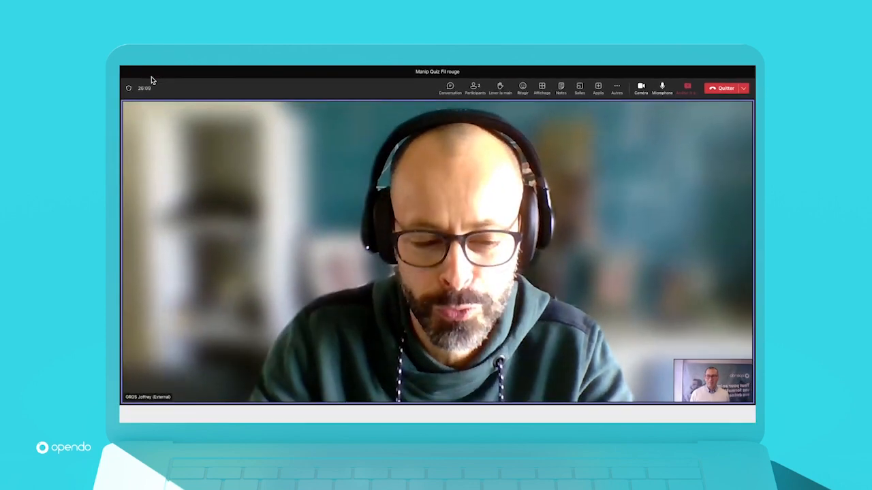